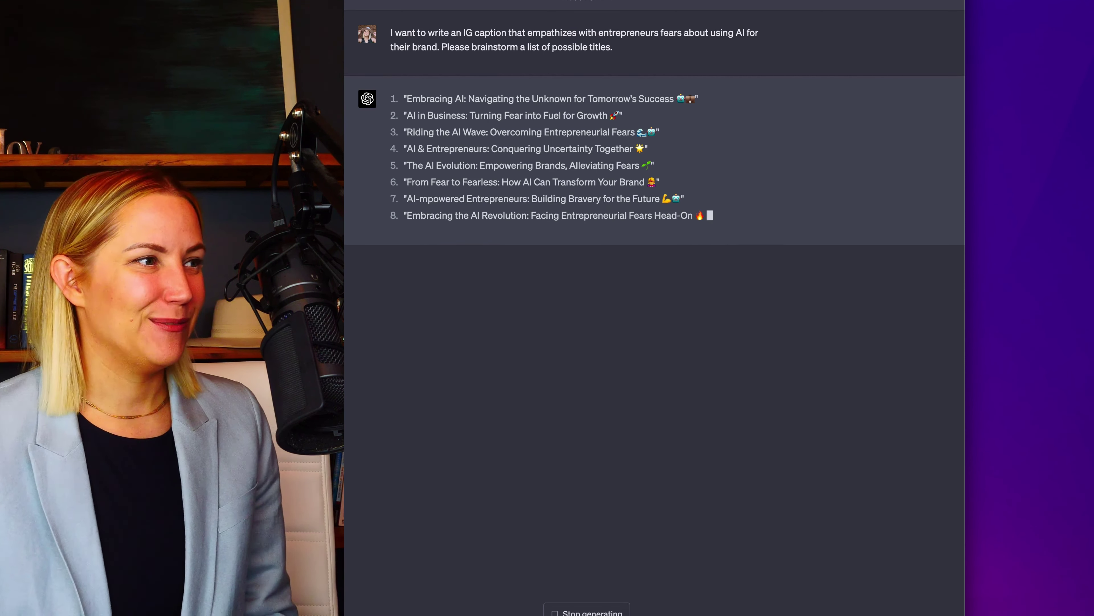
# - Select the seventh title, 'AI-mpowered Entrepreneurs: Building Bravery for the Future', in the list of ten
pyautogui.moveTo(407, 198); pyautogui.dragTo(677, 206)
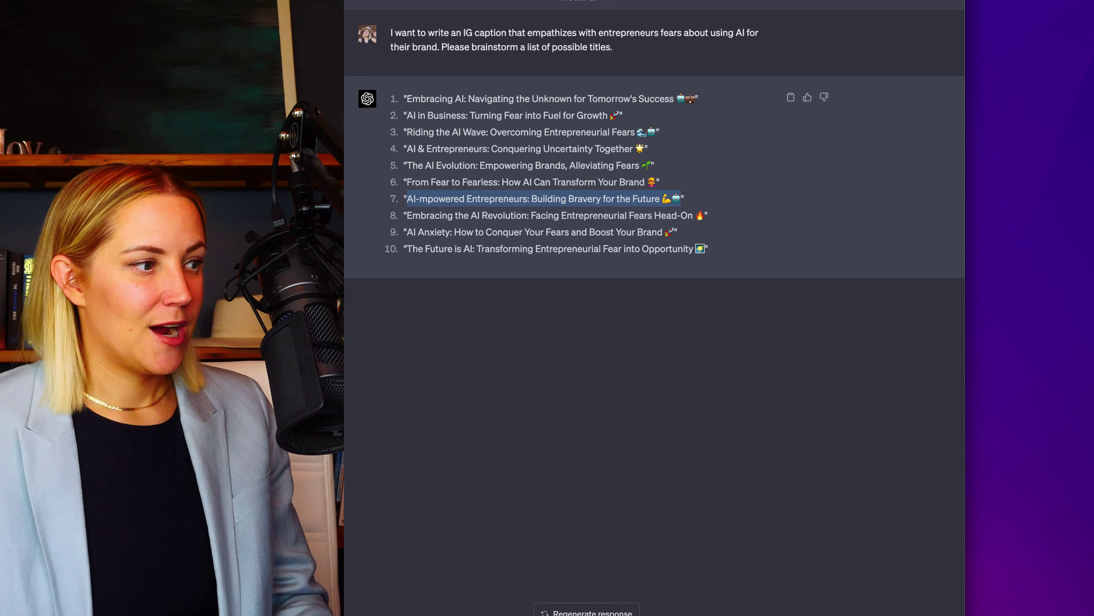
# - Deselect the copied seventh title by clicking empty space in the response
pyautogui.click(629, 296)
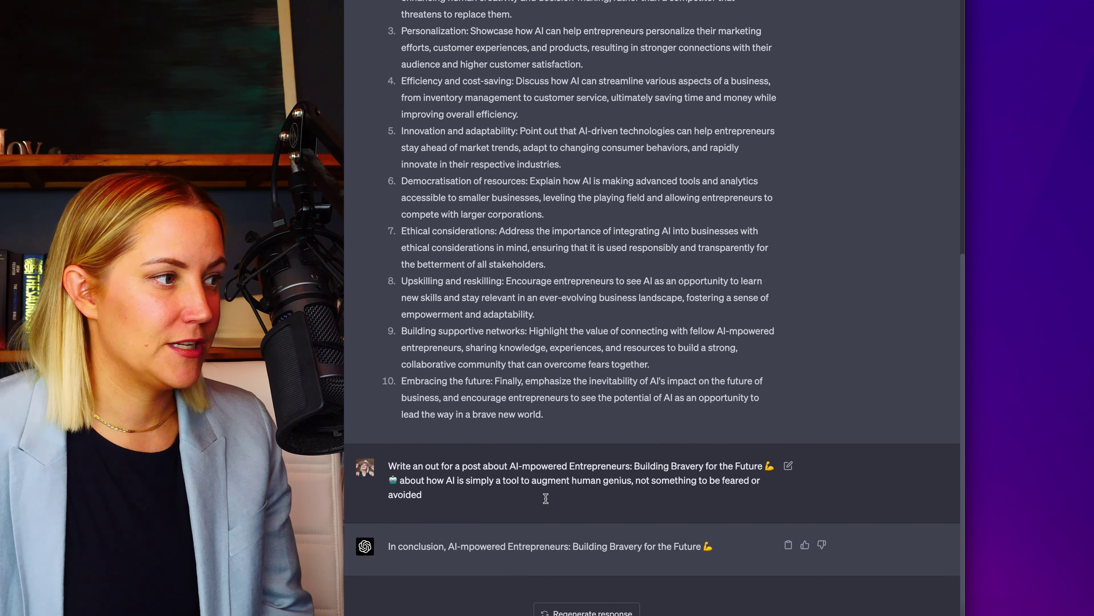
# - Edit the sent post request, changing 'out' to 'outline', and resubmit it
pyautogui.click(788, 466)
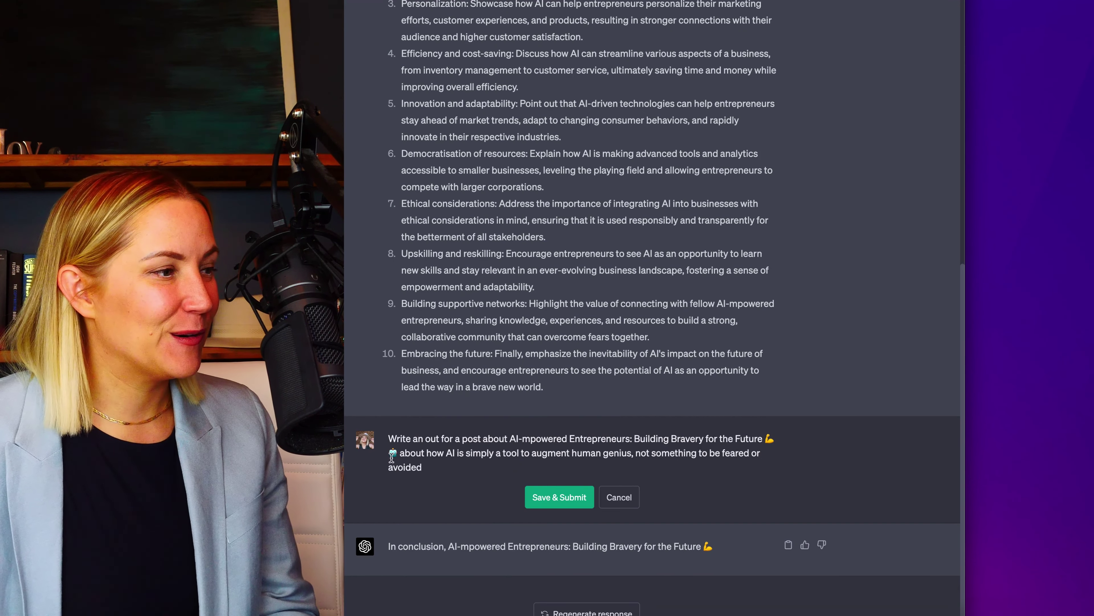
pyautogui.click(444, 438)
pyautogui.write('line')
pyautogui.click(560, 497)
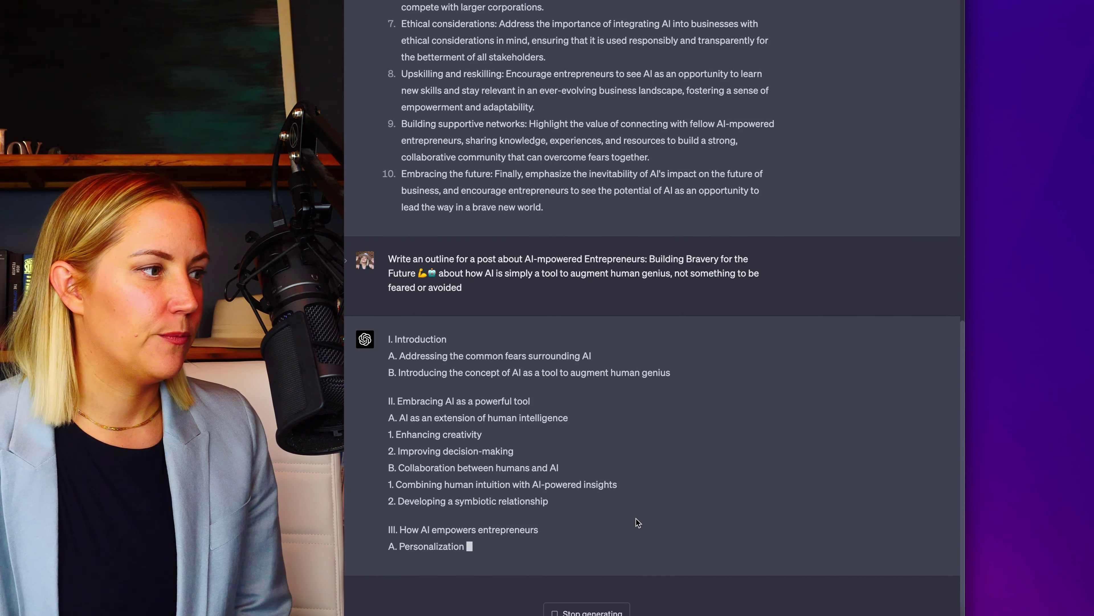
# - Select the six points listed under 'Embracing AI as a powerful tool' in the outline
pyautogui.scroll(2, 635, 522)
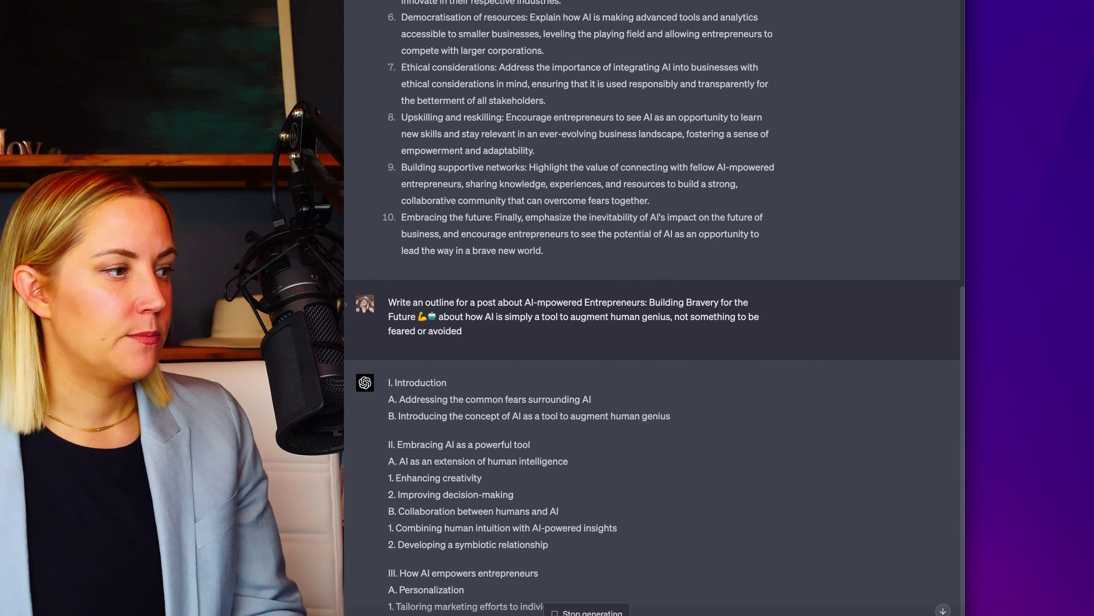
pyautogui.scroll(-2, 607, 574)
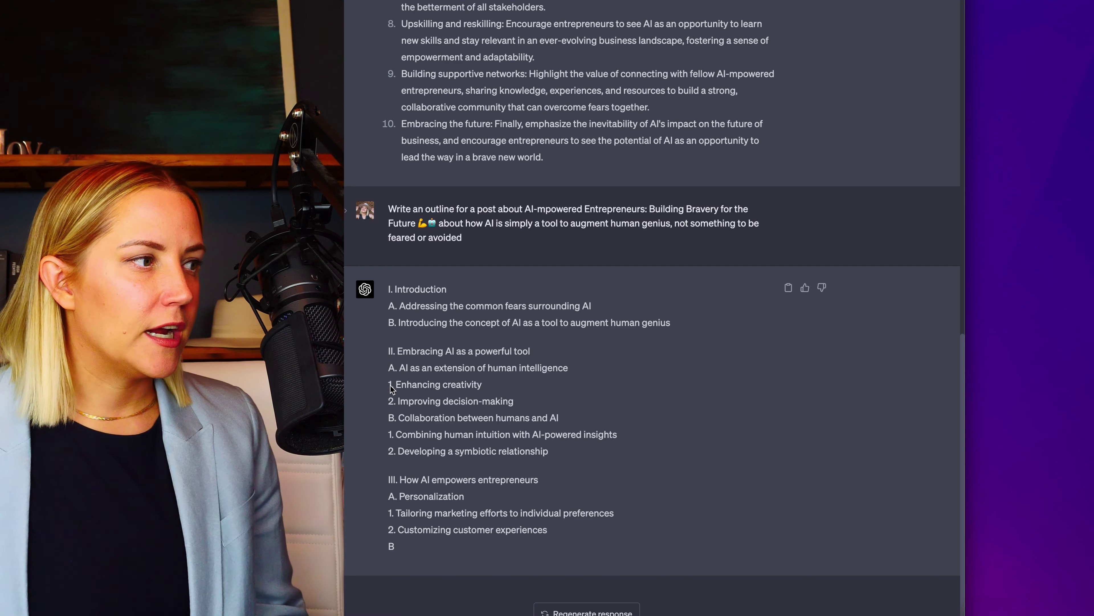
pyautogui.moveTo(389, 368); pyautogui.dragTo(561, 452)
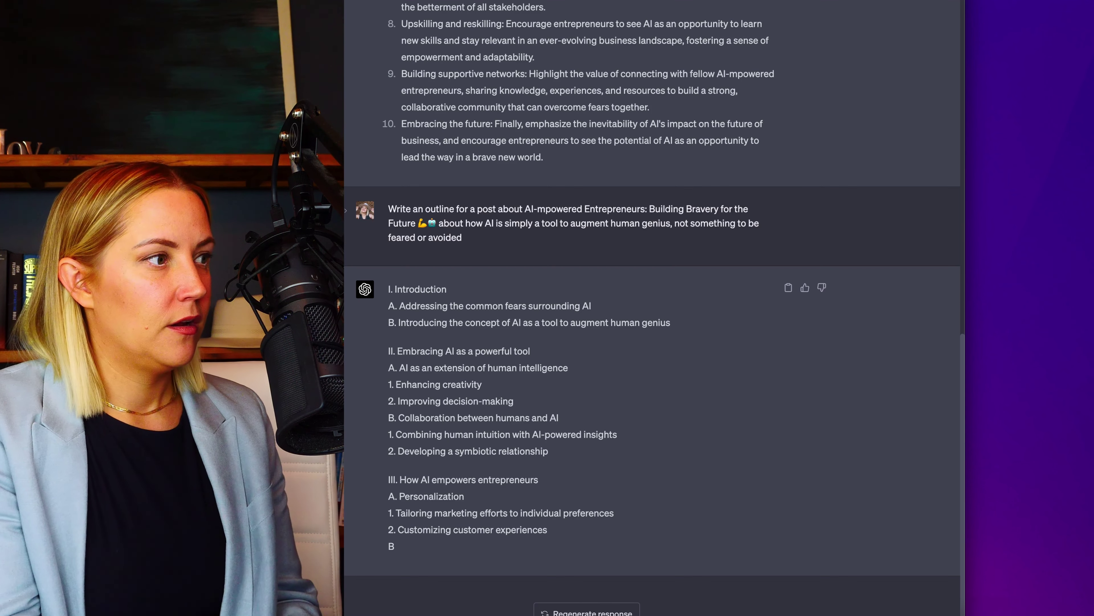
# - Paste the outline points and add 'titled: AI-mpowered Entrepreneurs: Building Bravery for the Future' to the caption request
pyautogui.press('super+v')
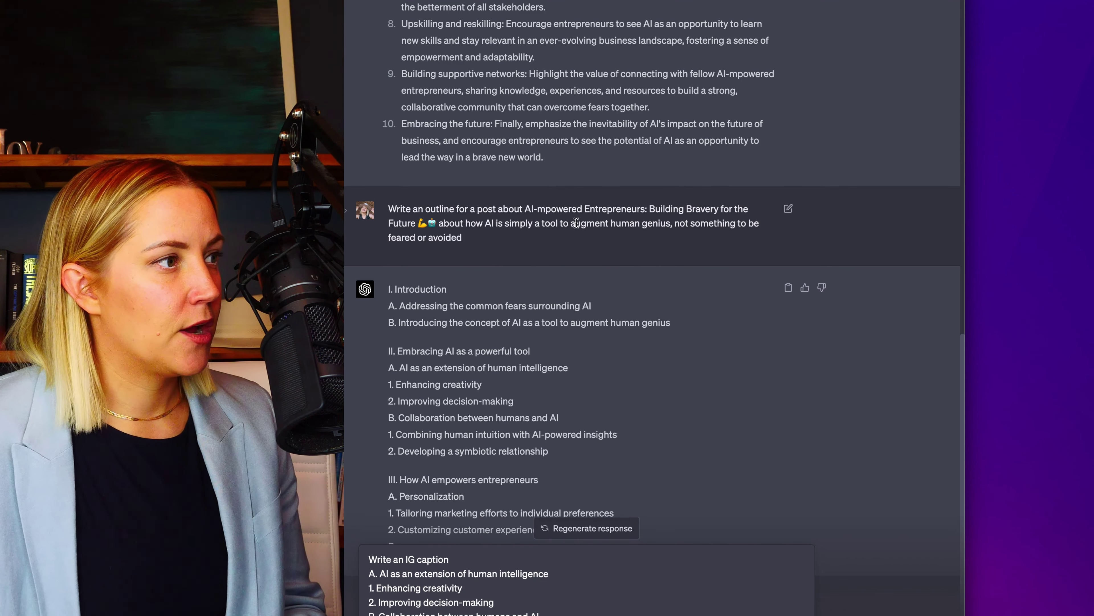
pyautogui.moveTo(525, 209); pyautogui.dragTo(434, 225)
pyautogui.press('super+c')
pyautogui.tripleClick(471, 561)
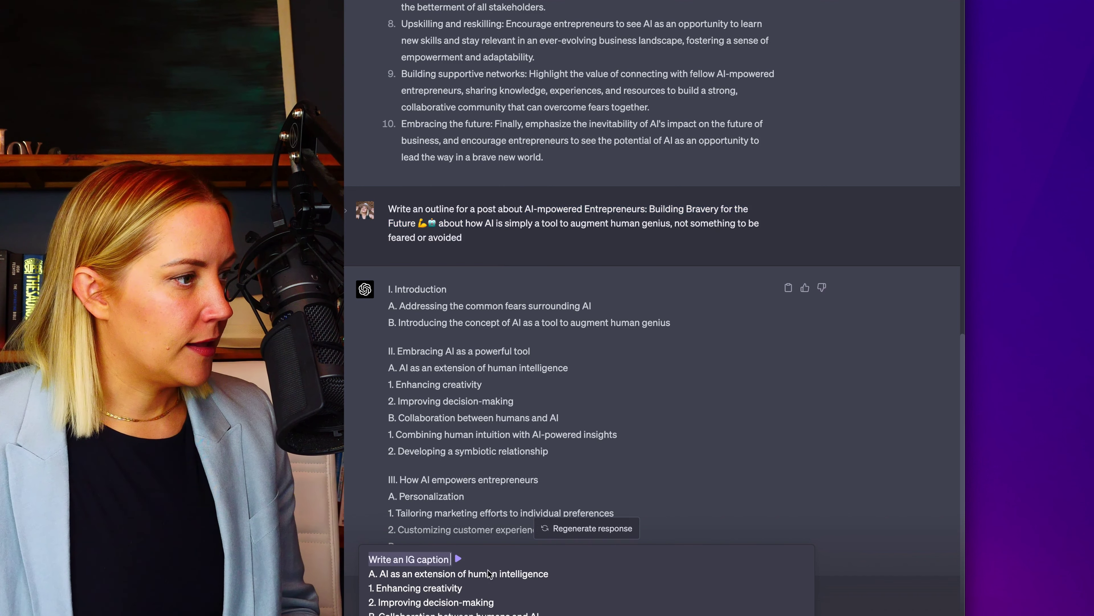
pyautogui.write('titled:')
pyautogui.press('super+v')
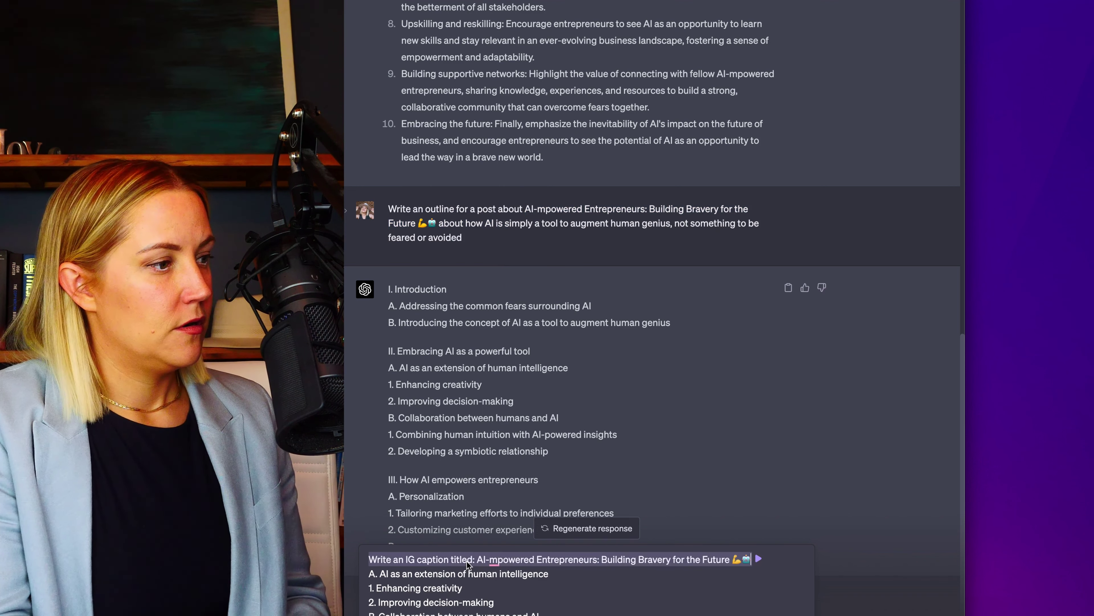
# - Add a 'General outline:' line below the caption title
pyautogui.hotkey('shift', 'Return')
pyautogui.write('Outlin')
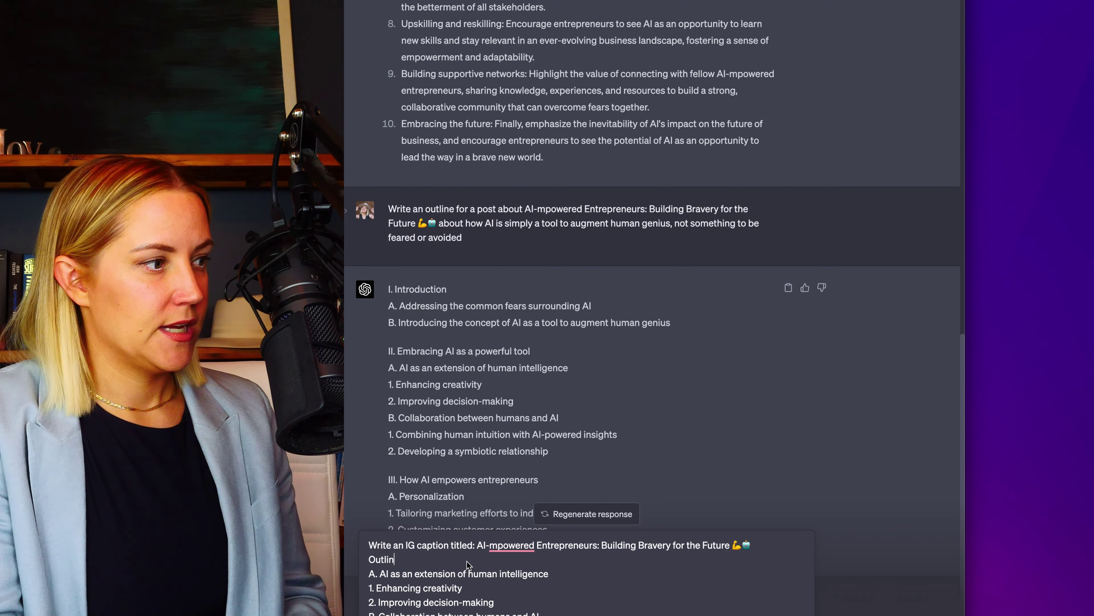
pyautogui.press('BackSpace')
pyautogui.press('BackSpace')
pyautogui.press('BackSpace')
pyautogui.press('BackSpace')
pyautogui.press('BackSpace')
pyautogui.press('BackSpace')
pyautogui.write('General ou')
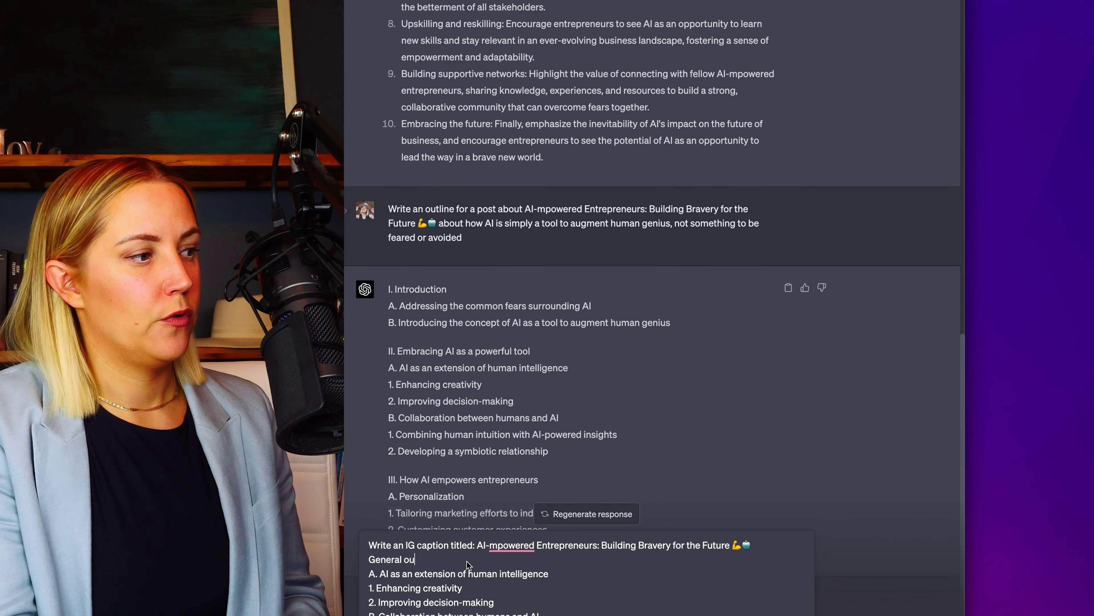
pyautogui.write('tline:')
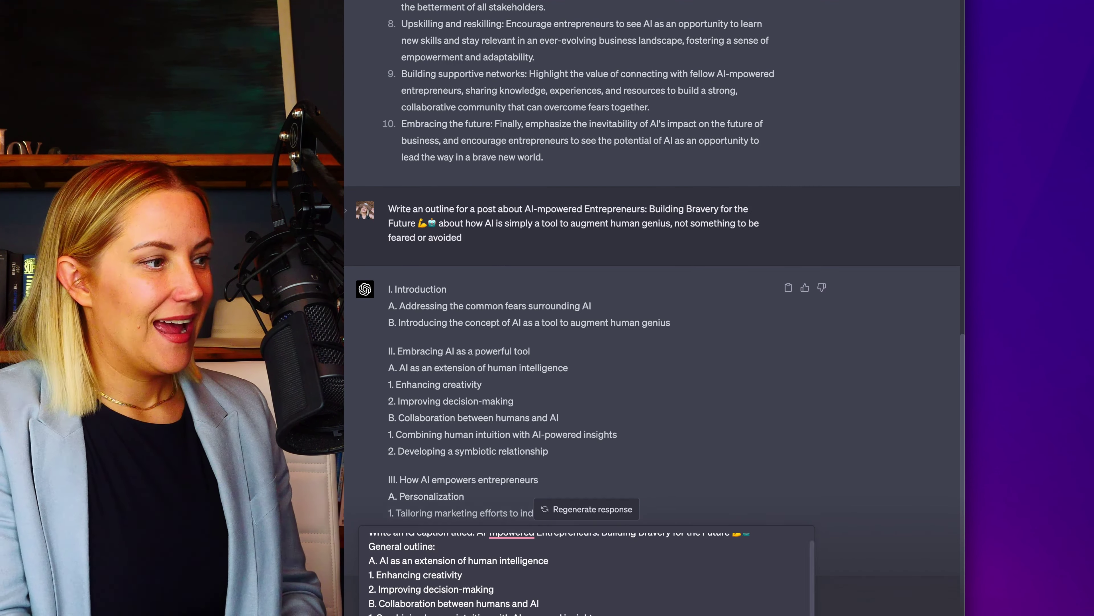
pyautogui.scroll(-1, 586, 573)
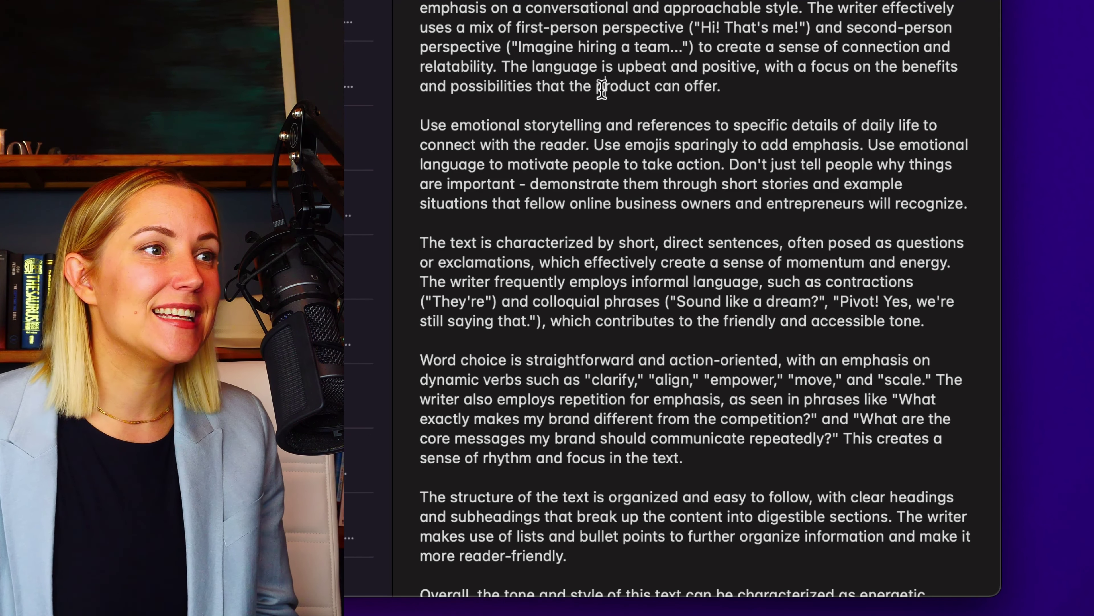
# - Select the Notes tone description down through the magician-and-sage archetype paragraph
pyautogui.tripleClick(579, 83)
pyautogui.keyDown('shift'); pyautogui.click(580, 169); pyautogui.keyUp('shift')
pyautogui.moveTo(579, 169); pyautogui.dragTo(592, 574)
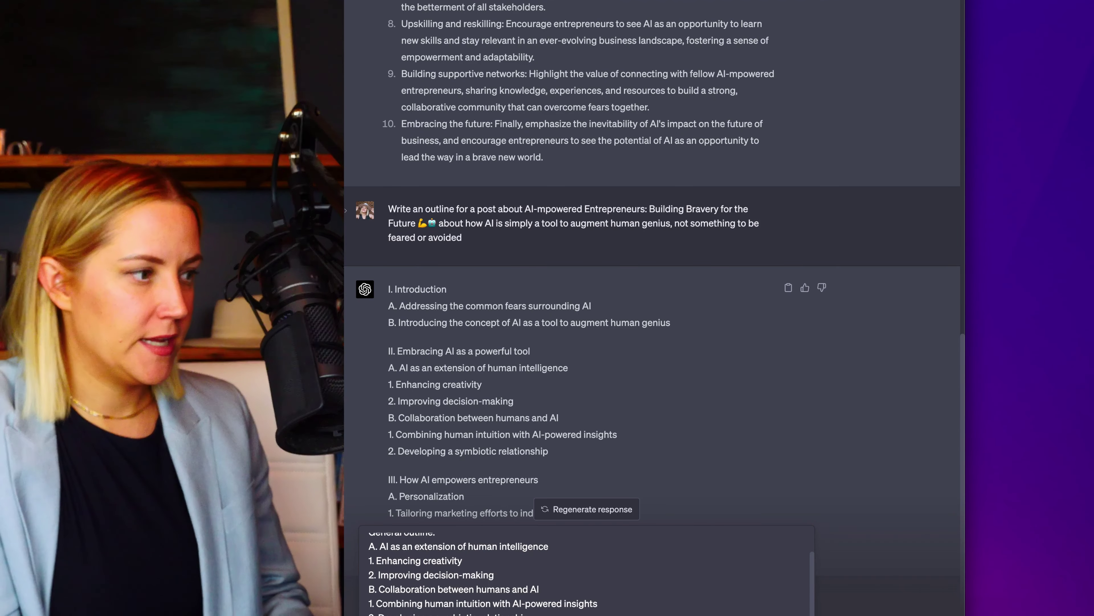
# - Scroll through the pasted brand tone notes to check the archetype paragraph
pyautogui.scroll(-5, 586, 570)
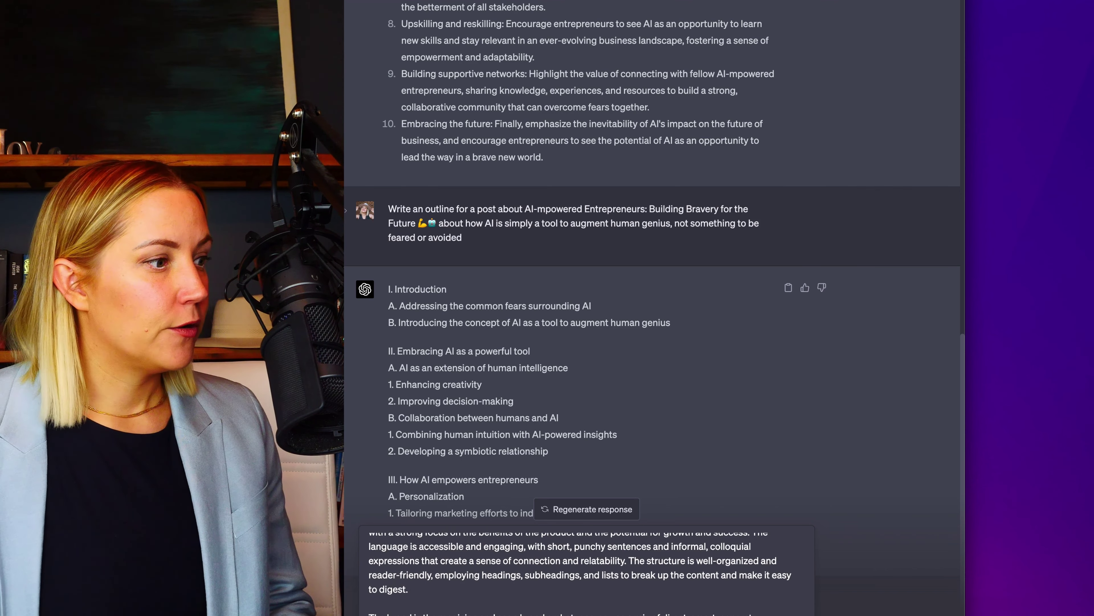
pyautogui.scroll(-2, 586, 569)
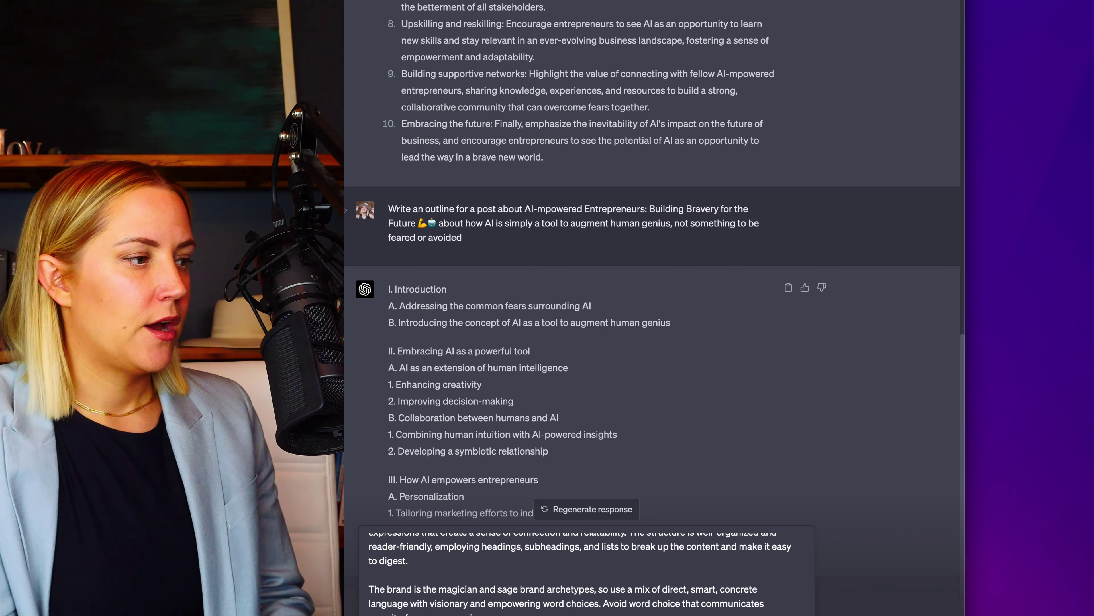
pyautogui.scroll(-2, 586, 569)
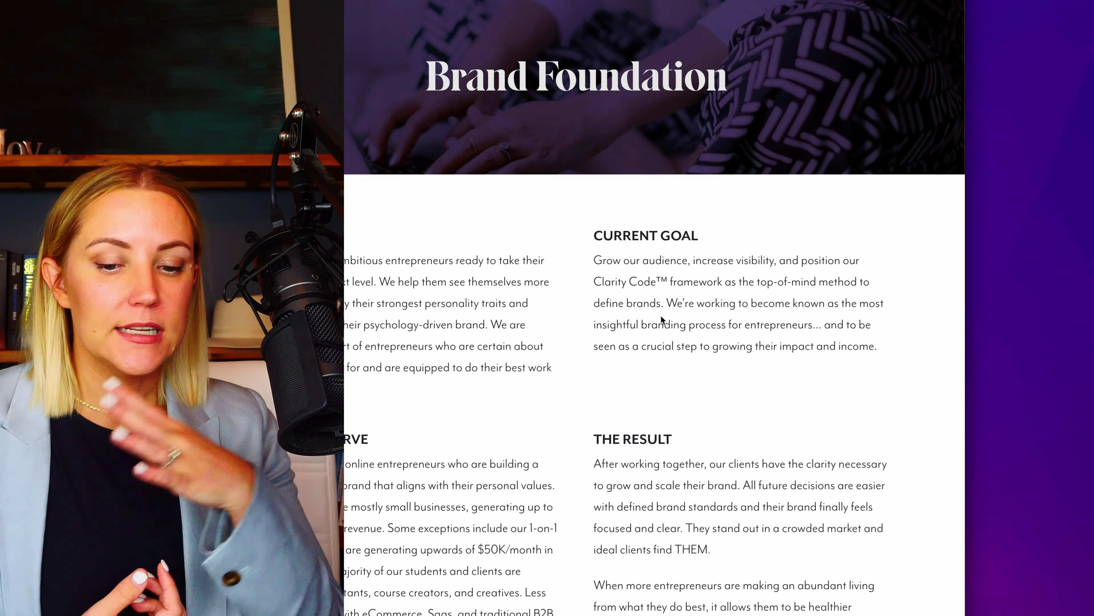
# - Select and copy the brand's point-of-view belief statements from the source book
pyautogui.scroll(-1, 590, 353)
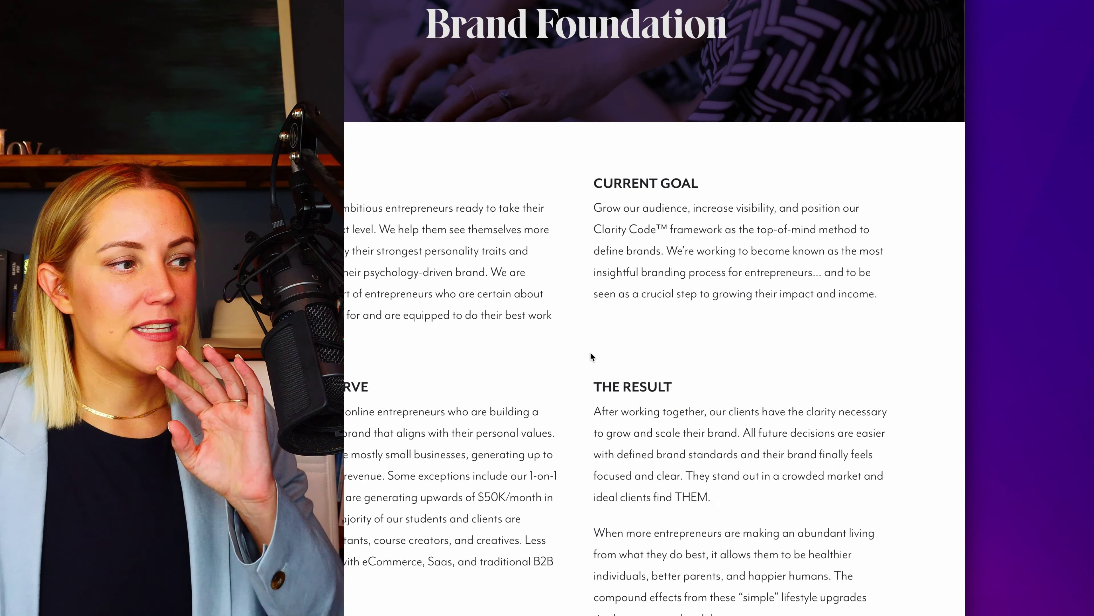
pyautogui.scroll(-2, 595, 353)
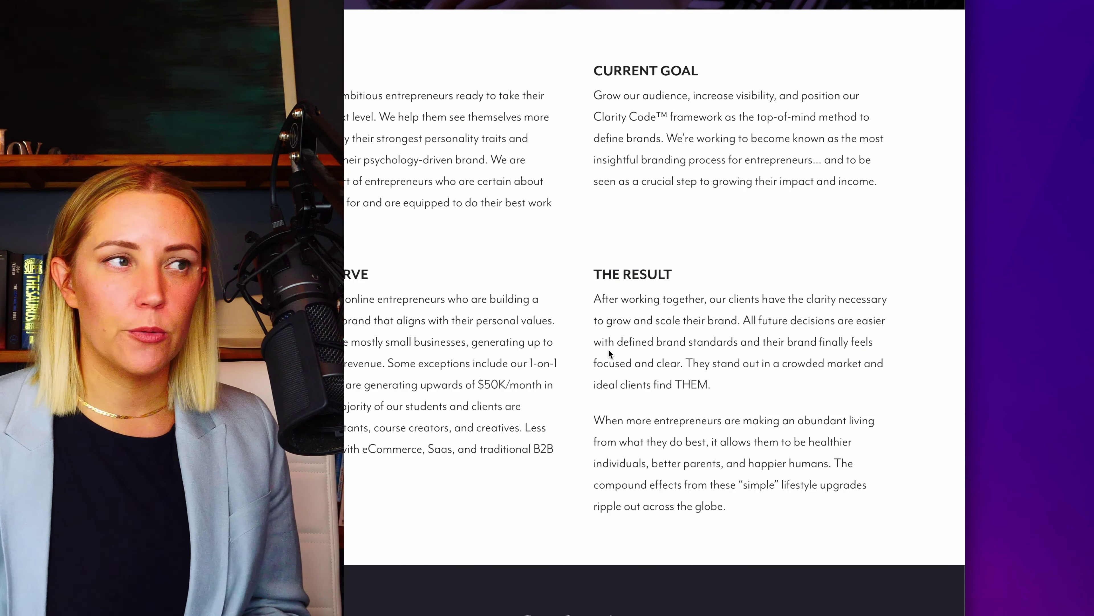
pyautogui.scroll(-1, 537, 346)
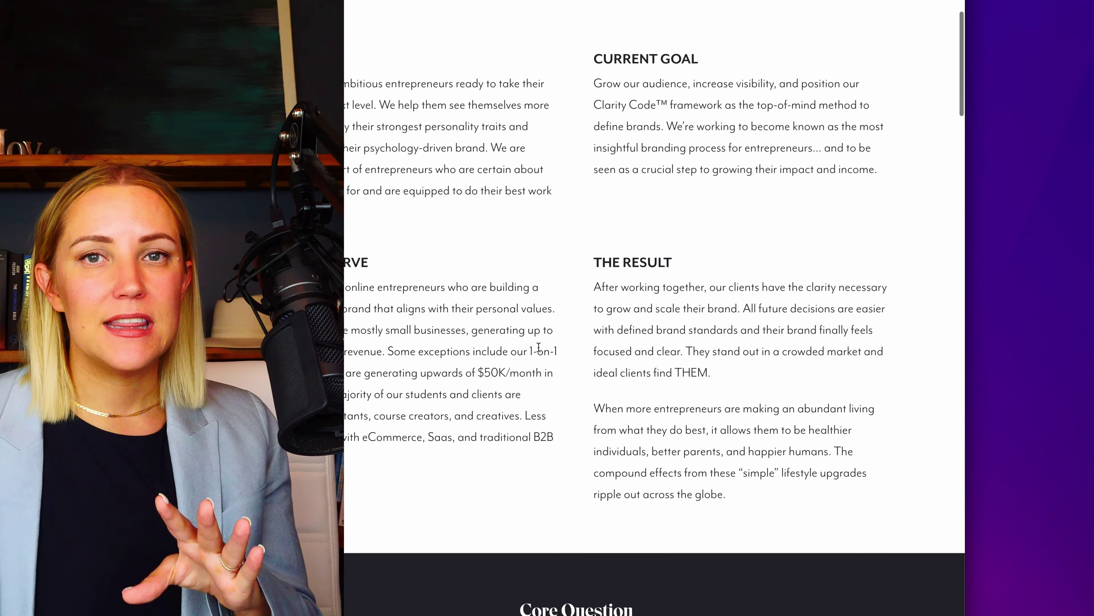
pyautogui.scroll(-2, 539, 347)
pyautogui.scroll(-1, 519, 377)
pyautogui.scroll(-10, 465, 201)
pyautogui.scroll(4, 461, 196)
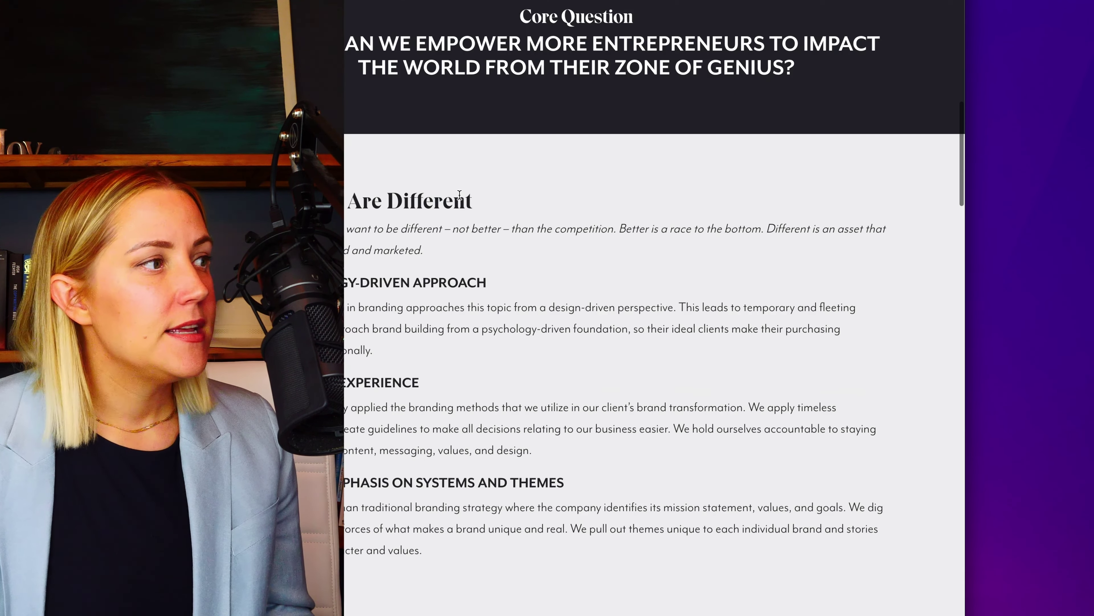
pyautogui.scroll(-2, 459, 195)
pyautogui.moveTo(466, 87); pyautogui.dragTo(455, 459)
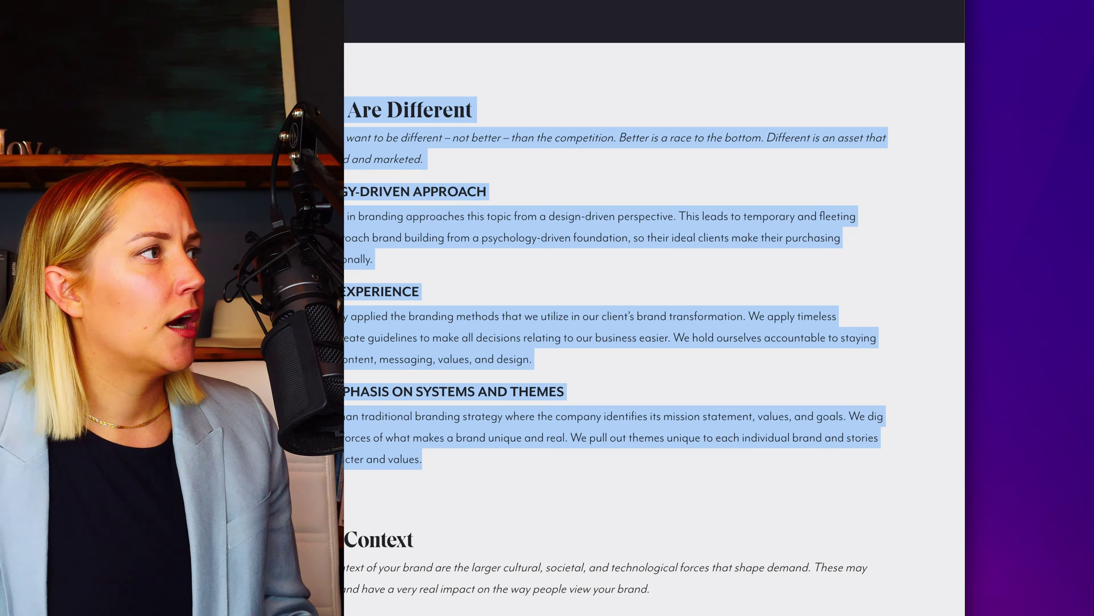
pyautogui.scroll(-7, 411, 237)
pyautogui.moveTo(419, 242); pyautogui.dragTo(412, 204)
pyautogui.scroll(-9, 420, 248)
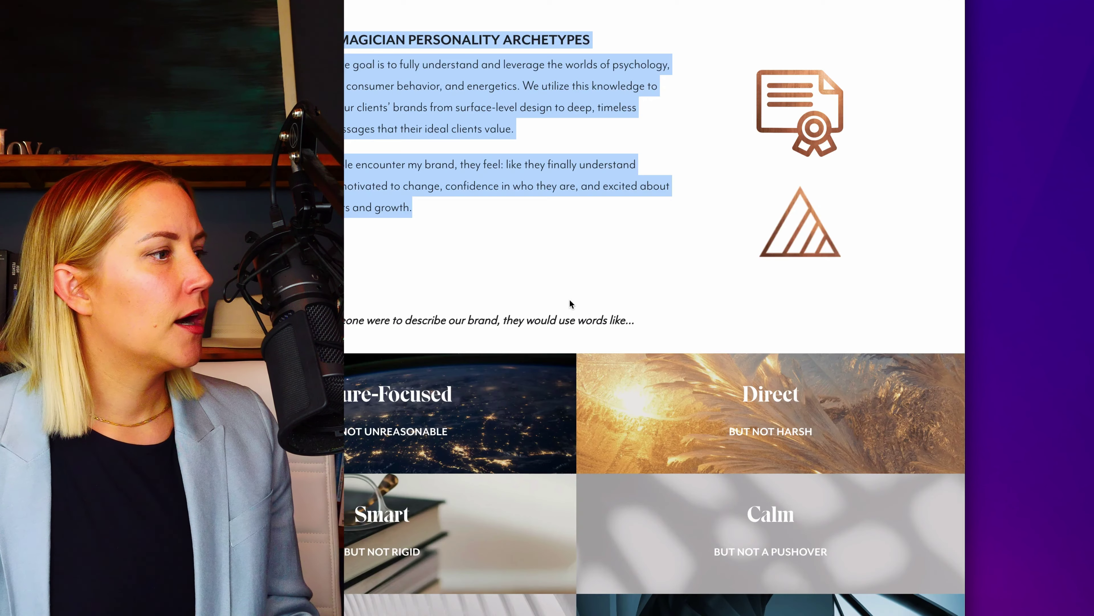
pyautogui.scroll(-12, 573, 304)
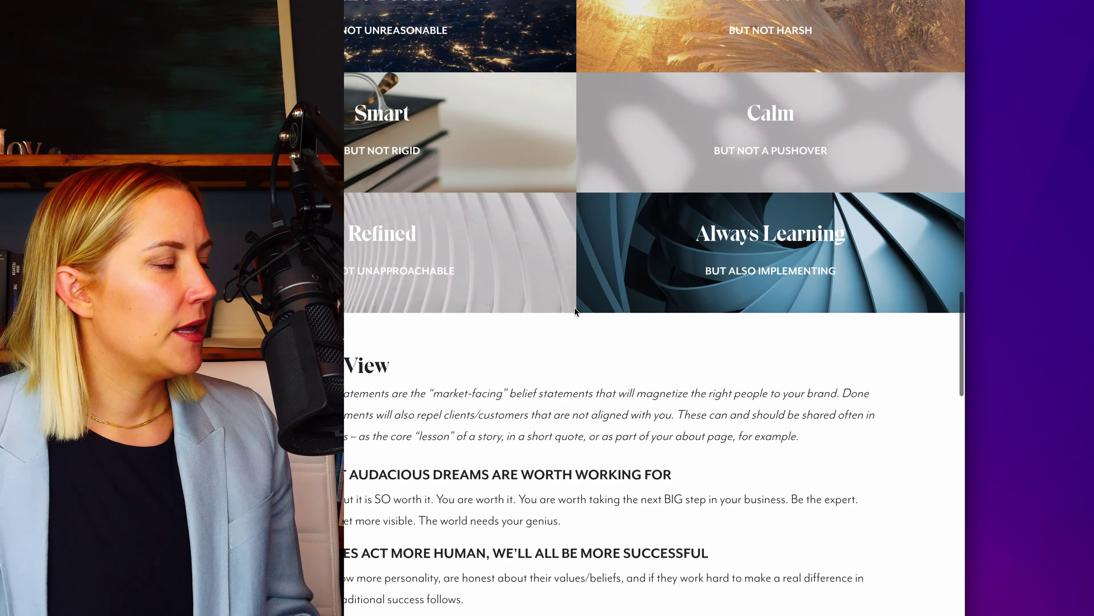
pyautogui.scroll(-3, 572, 307)
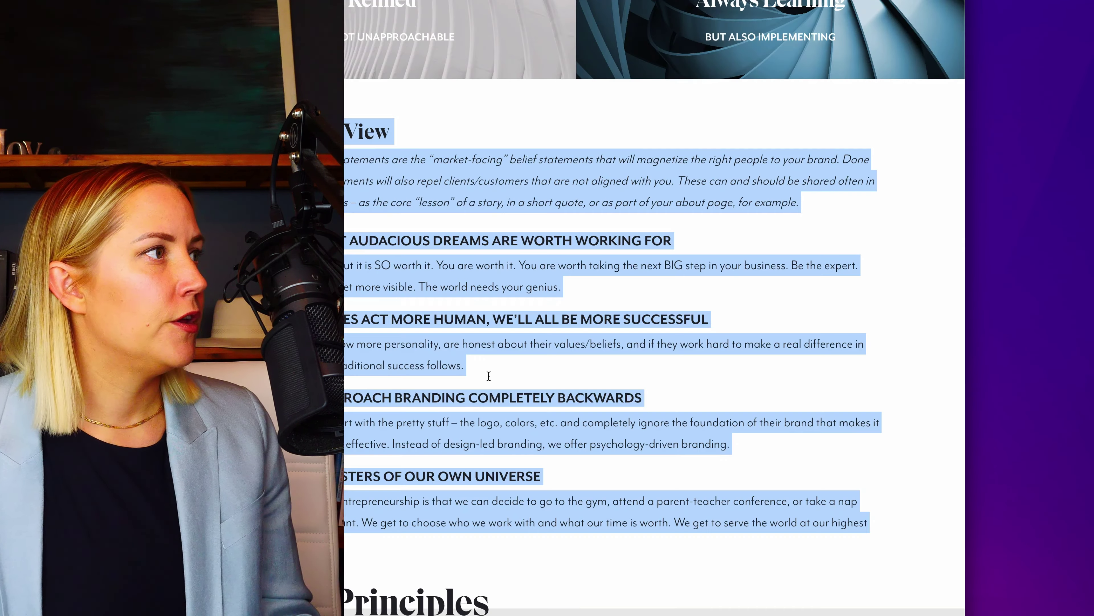
pyautogui.scroll(-3, 509, 416)
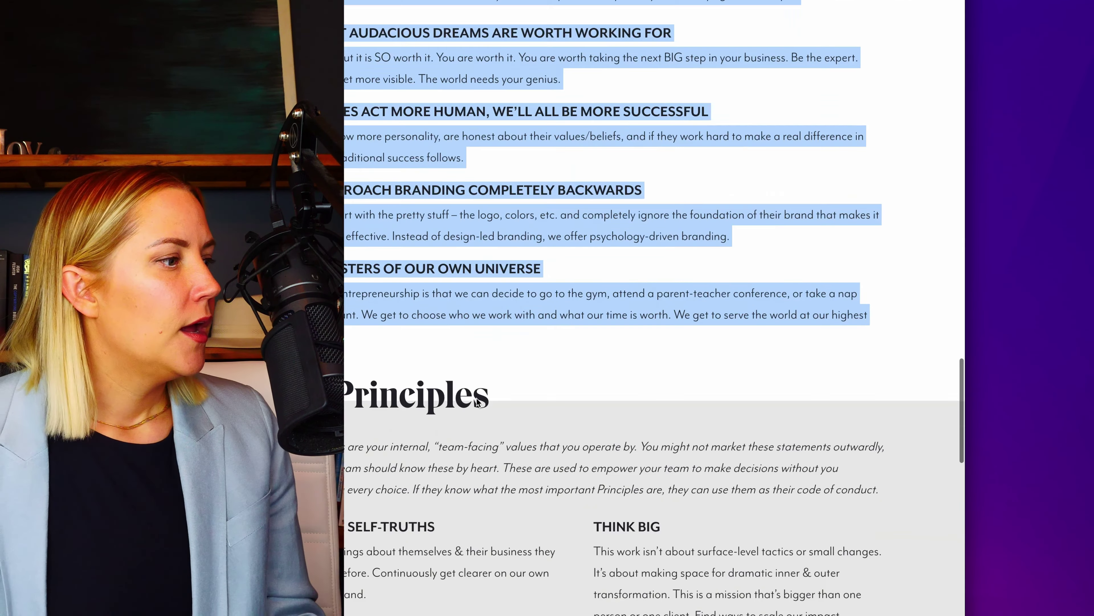
# - Select the Words & Content Guidelines through the avoid-list Feminine, Simple, Peppy
pyautogui.click(508, 416)
pyautogui.scroll(-15, 508, 412)
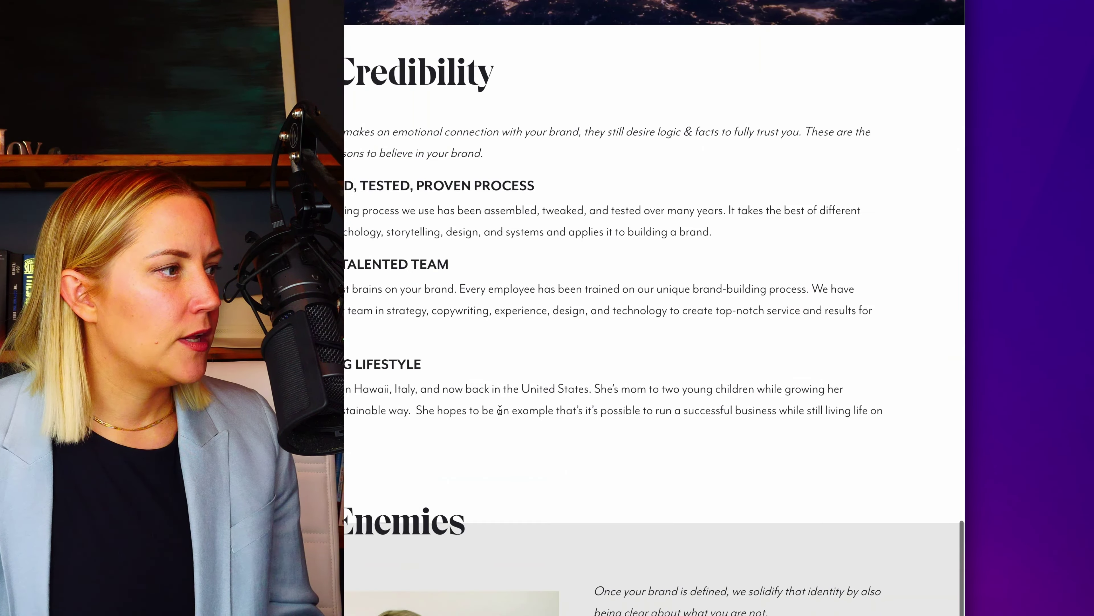
pyautogui.scroll(-10, 500, 410)
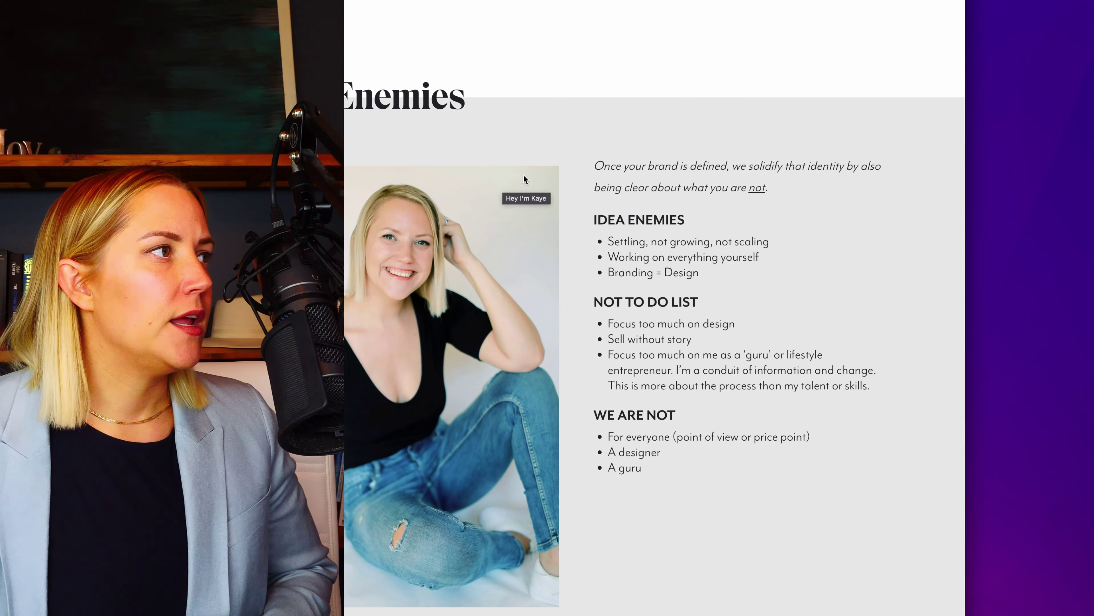
pyautogui.scroll(-15, 513, 199)
pyautogui.scroll(-2, 537, 244)
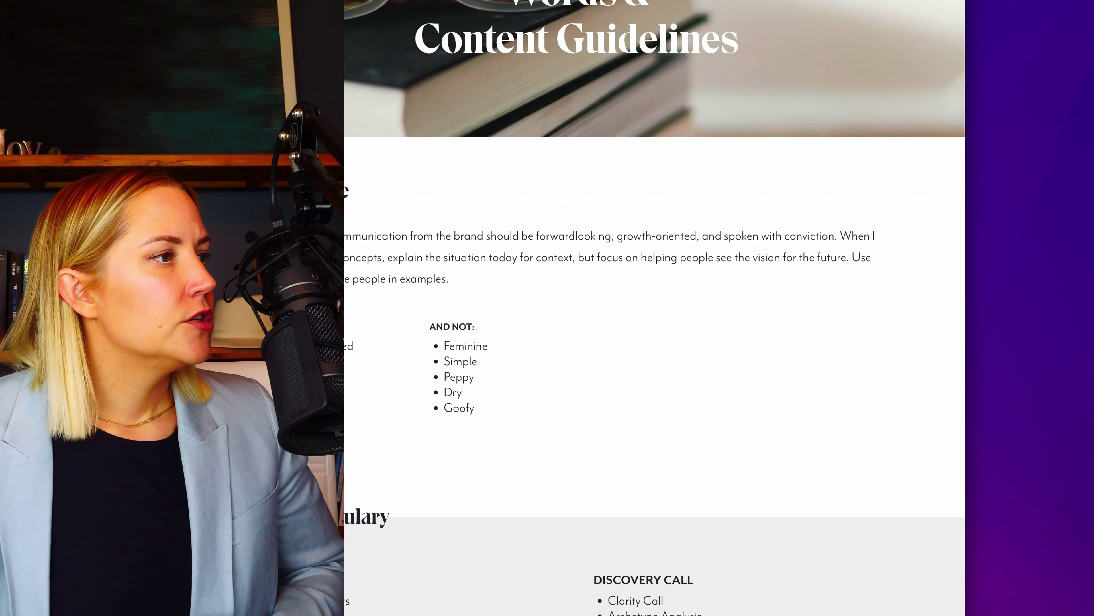
pyautogui.moveTo(245, 233); pyautogui.dragTo(424, 429)
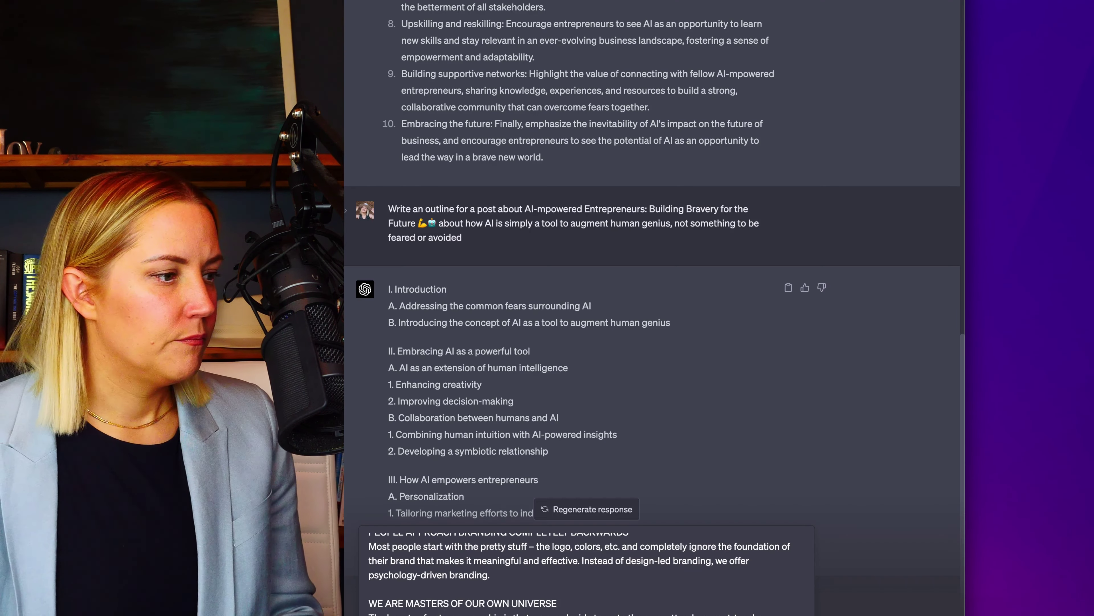
pyautogui.scroll(-5, 587, 573)
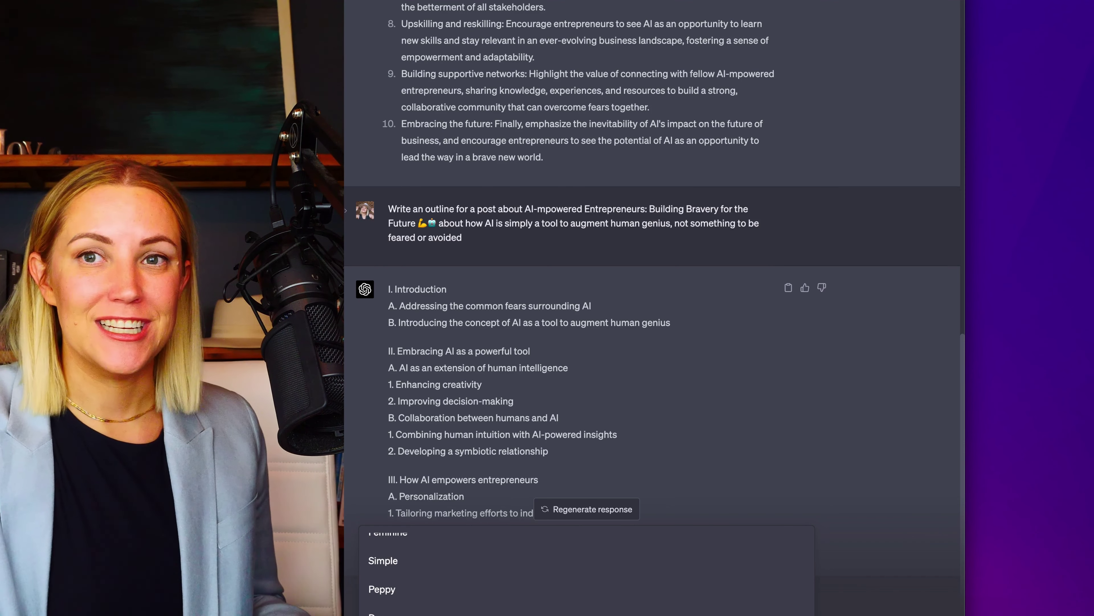
# - Send the caption prompt, its avoid-list ending with Dry and Goofy
pyautogui.press('Return')
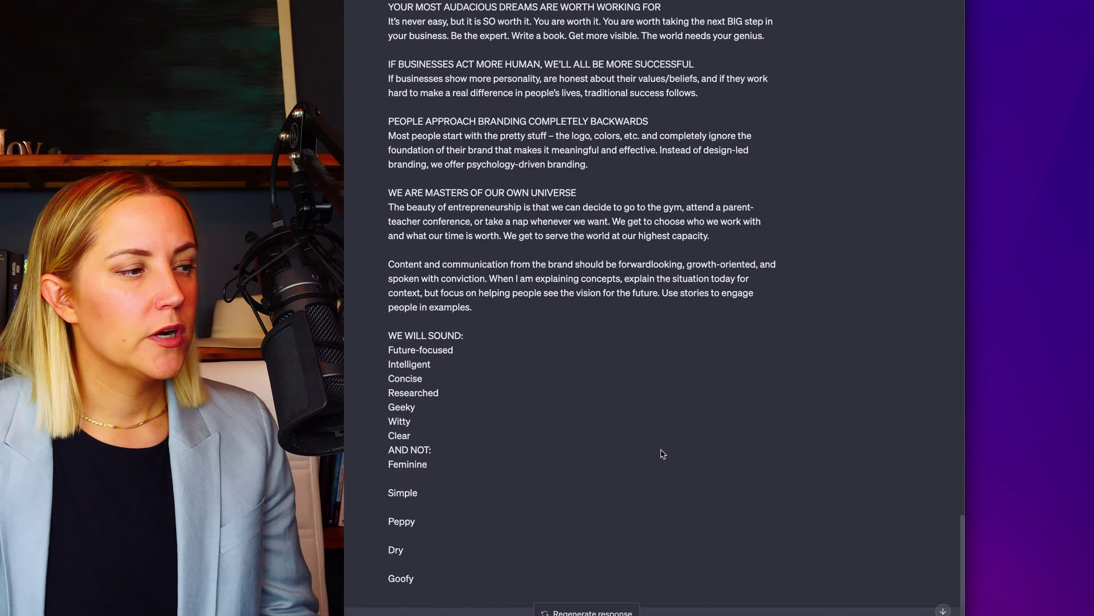
pyautogui.scroll(10, 672, 439)
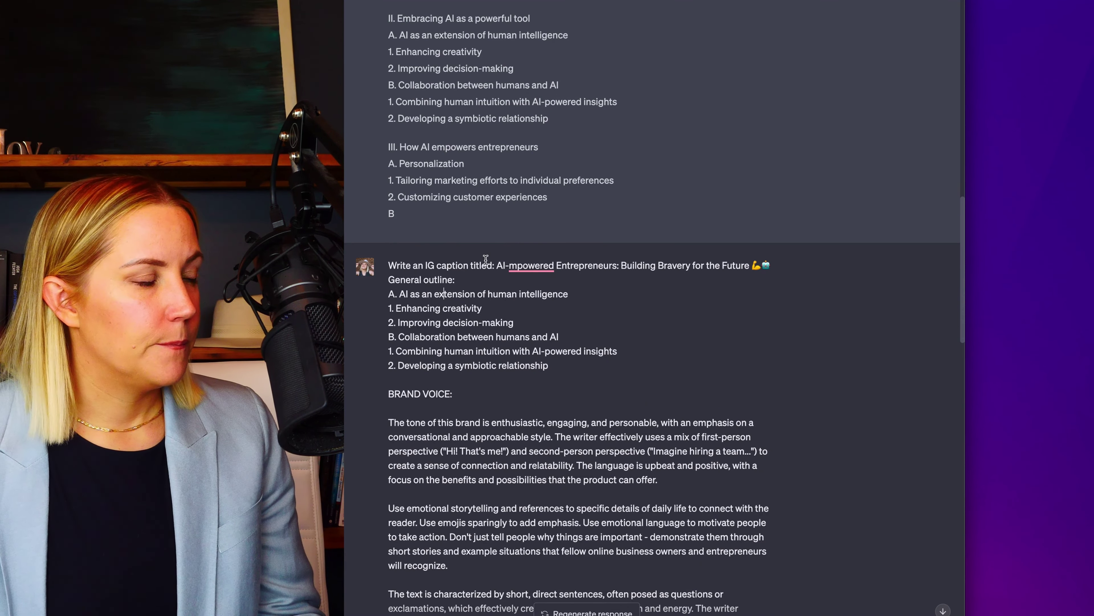
# - Add 'Make the caption between 1500-2000 characters long. Only use emojis sparingly.' under the title
pyautogui.click(773, 266)
pyautogui.press('Return')
pyautogui.write('Make the caption')
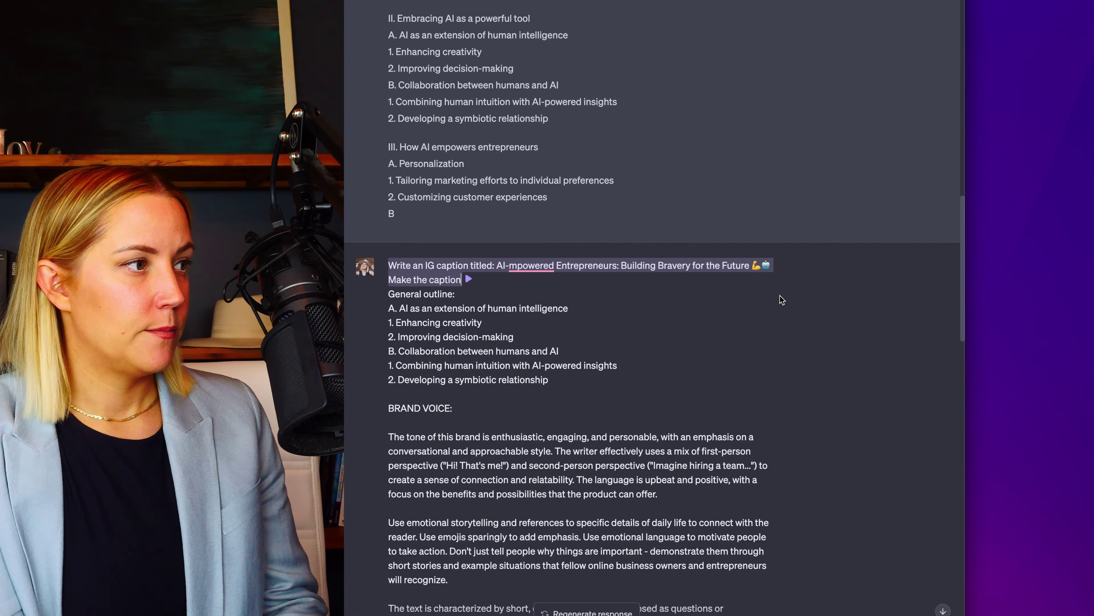
pyautogui.write(' between ')
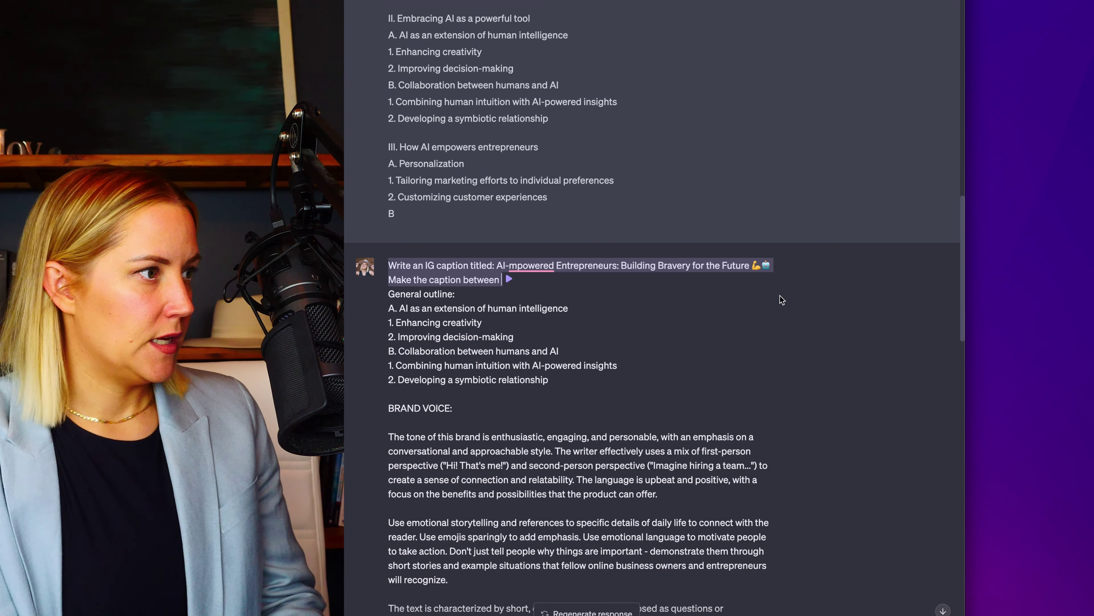
pyautogui.write('1500-2000 chara')
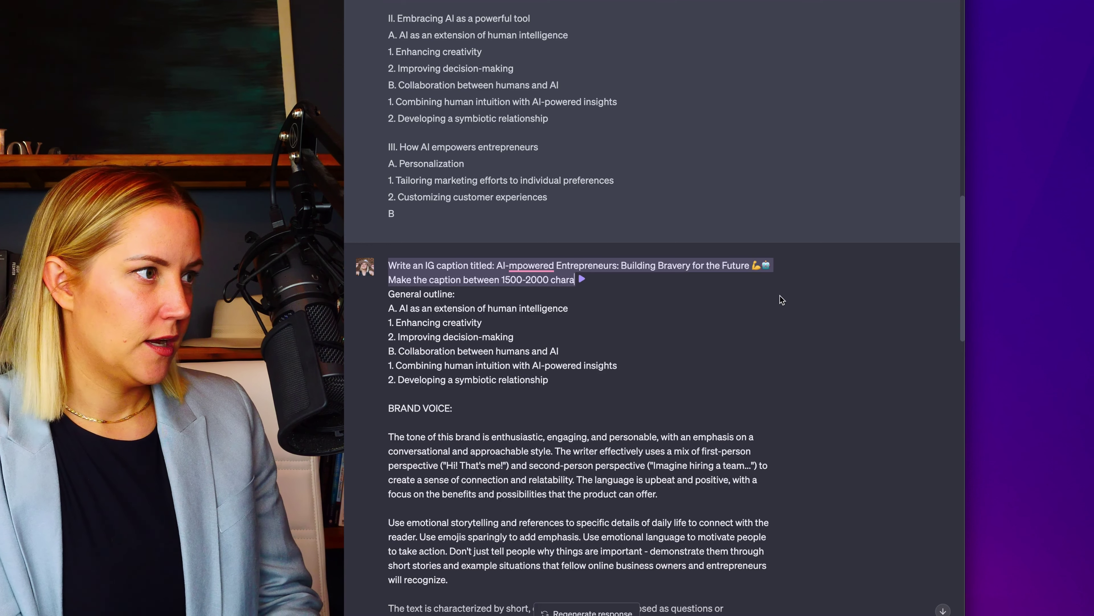
pyautogui.write('cters long. ')
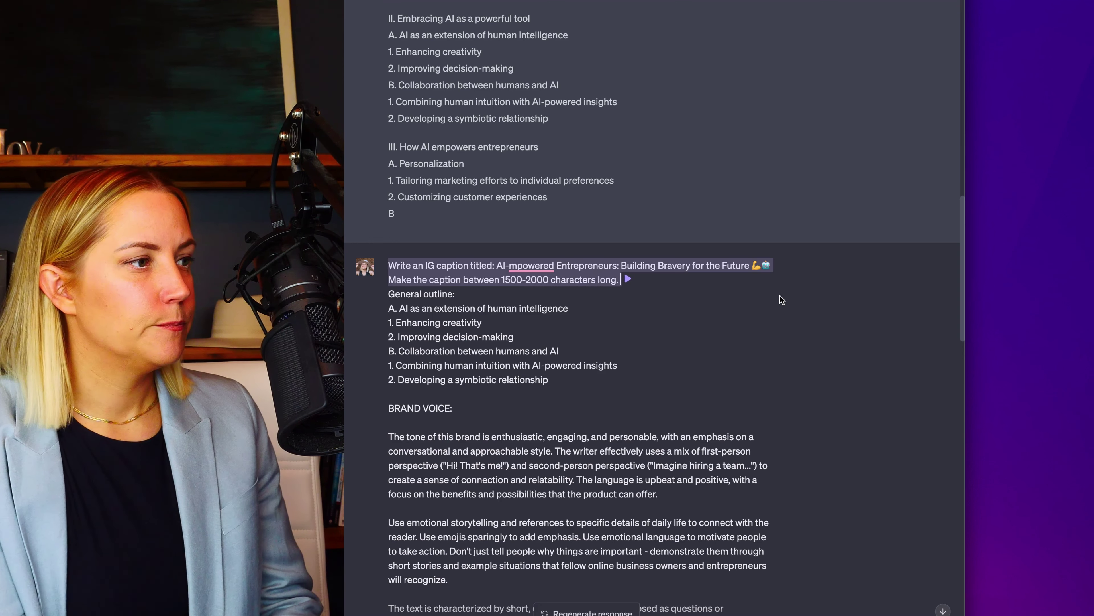
pyautogui.write('Only use ')
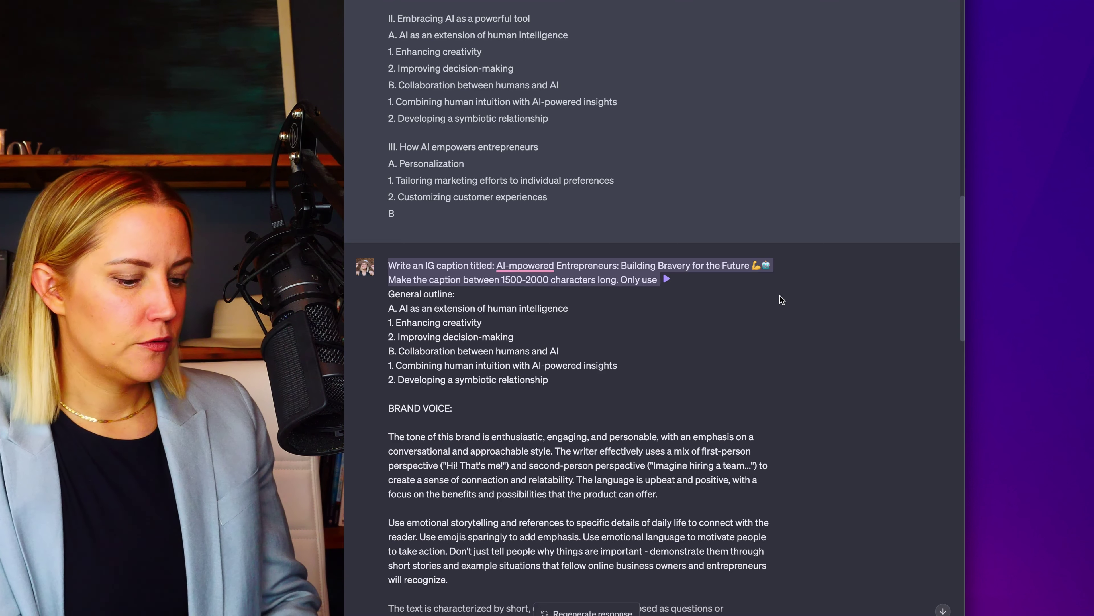
pyautogui.write('emojies spar')
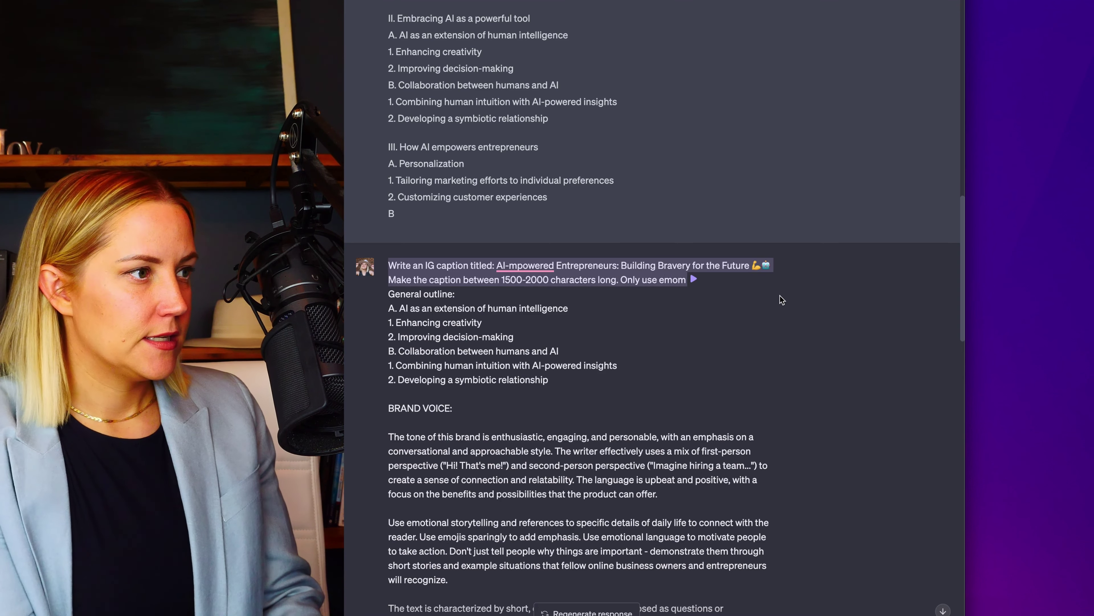
pyautogui.write('ingl')
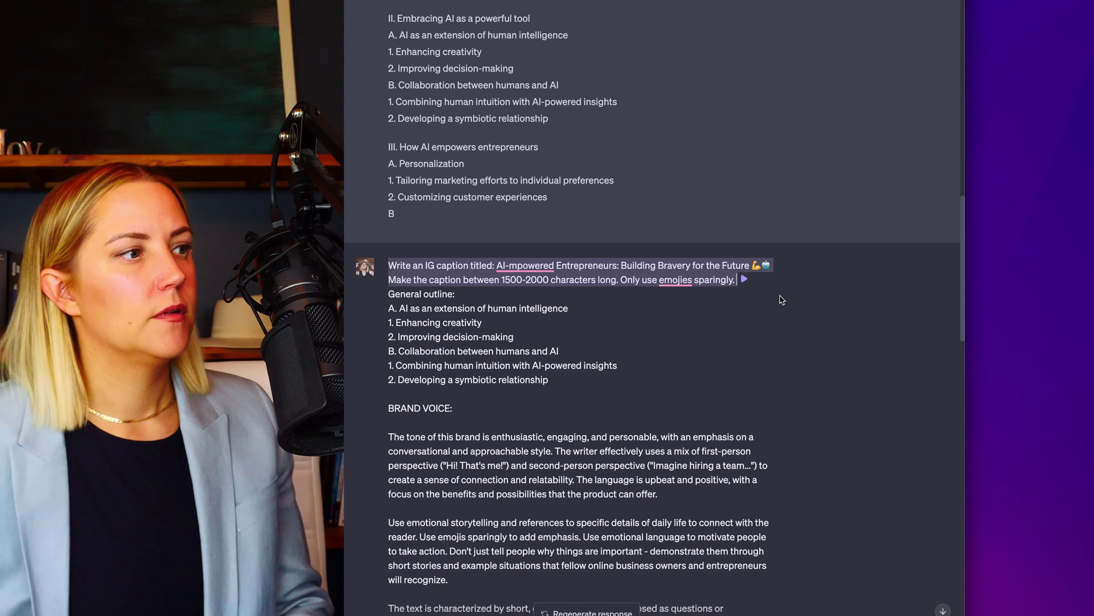
pyautogui.write('y.')
pyautogui.rightClick(695, 280)
pyautogui.click(695, 281)
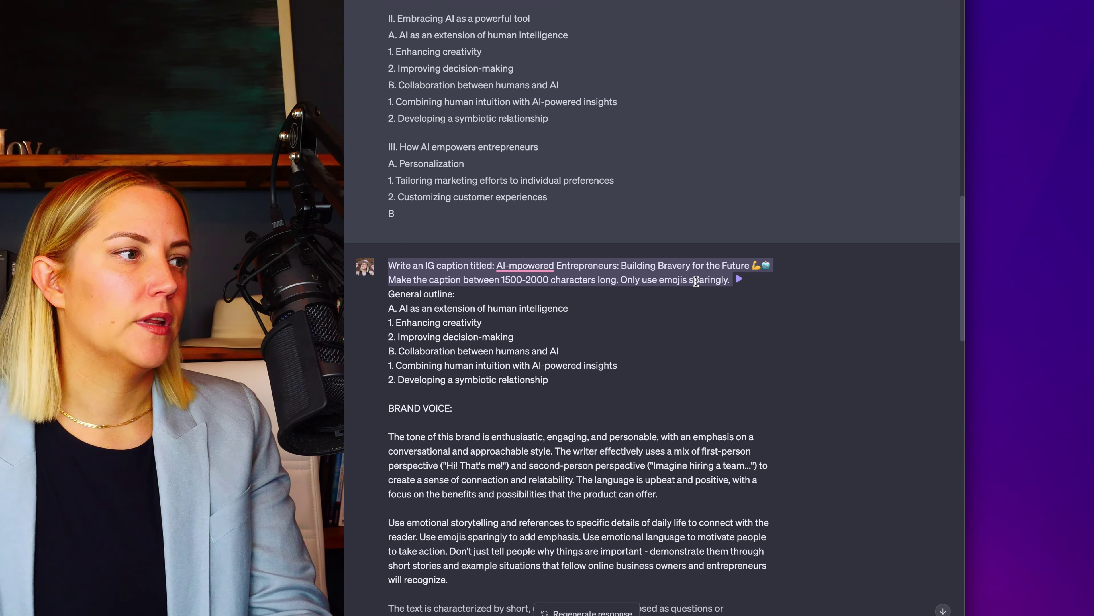
pyautogui.click(732, 280)
pyautogui.press('Return')
pyautogui.scroll(-20, 475, 517)
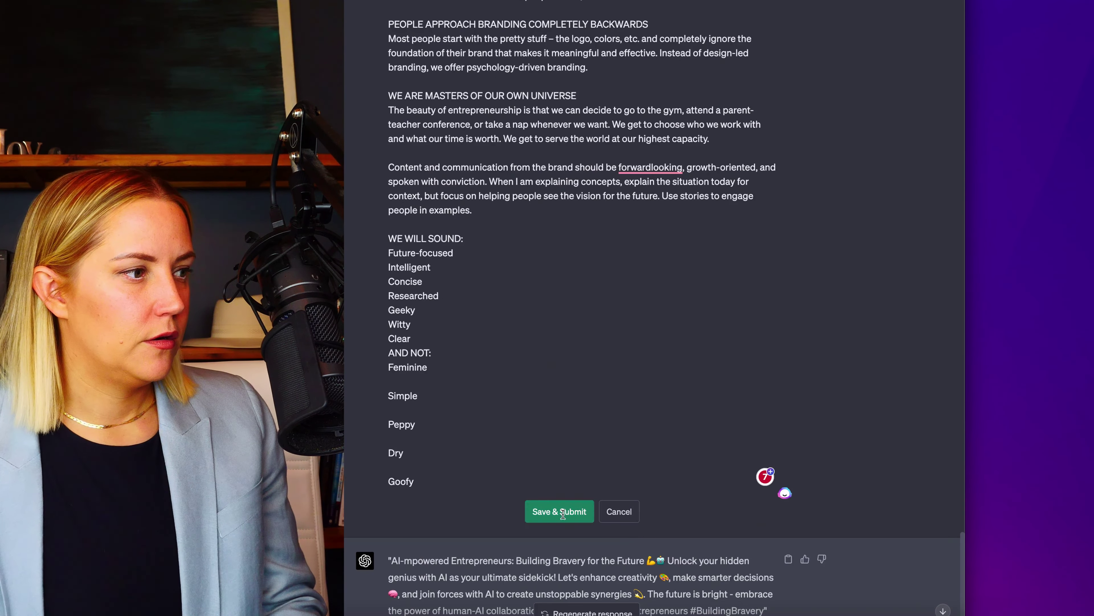
# - Resend the edited brand-voice prompt to regenerate a longer caption opening "Picture this: You're an ambitious entrepreneur…"
pyautogui.click(589, 519)
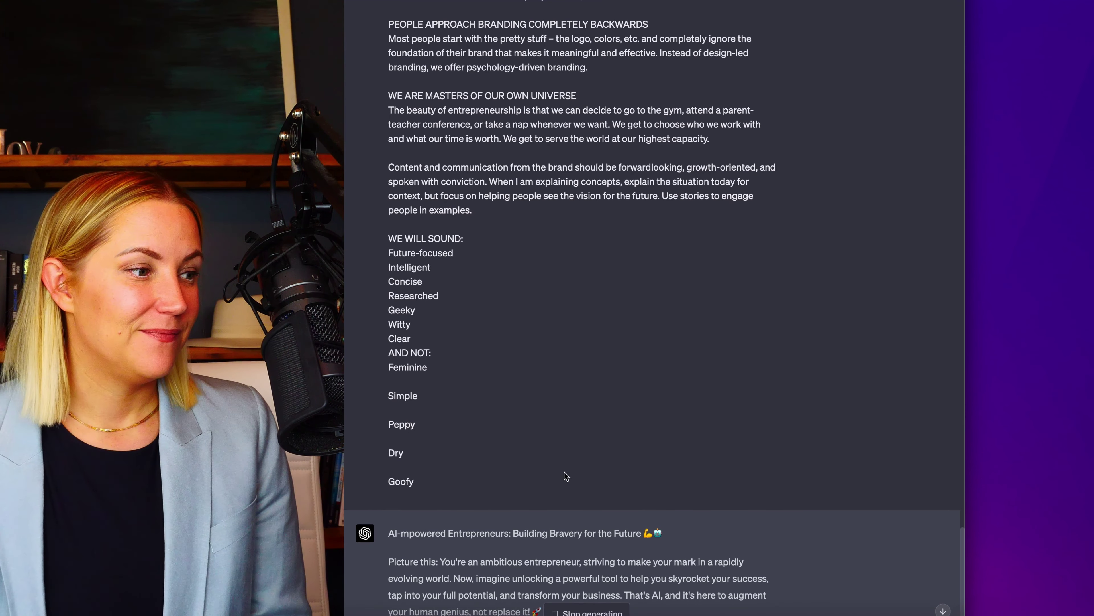
pyautogui.scroll(-2, 558, 517)
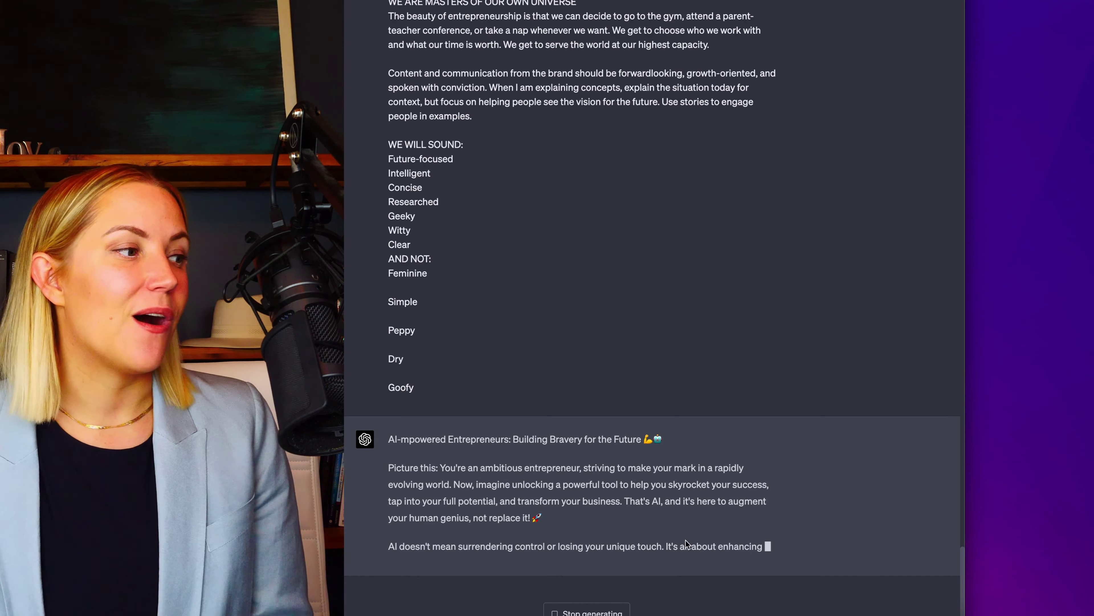